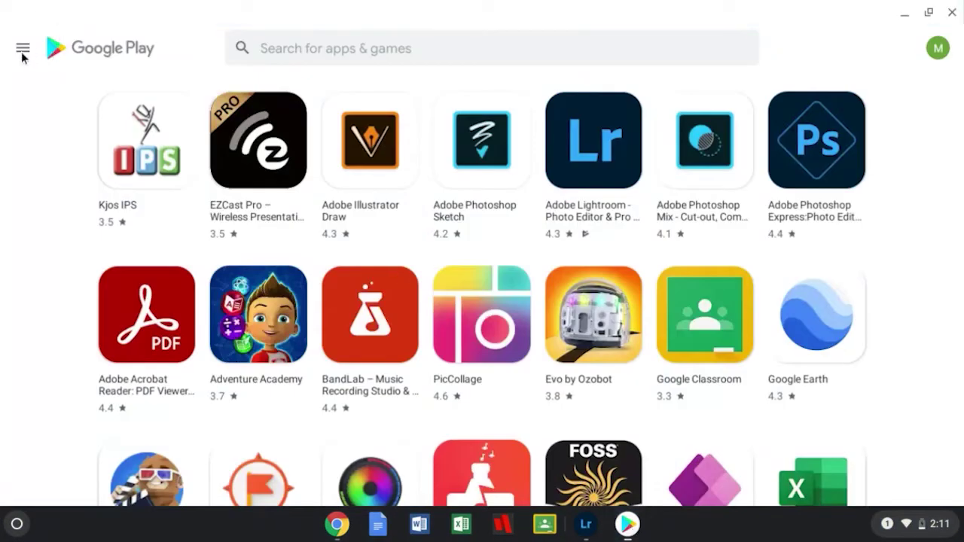
- Check the My school apps list in Google Play for pending updates and minimize the store
left_click(16, 525)
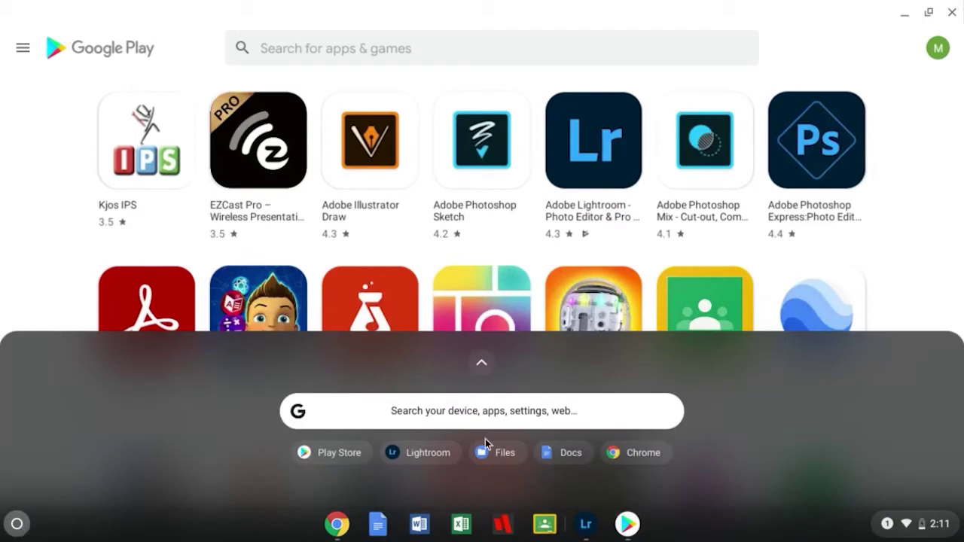
left_click(22, 48)
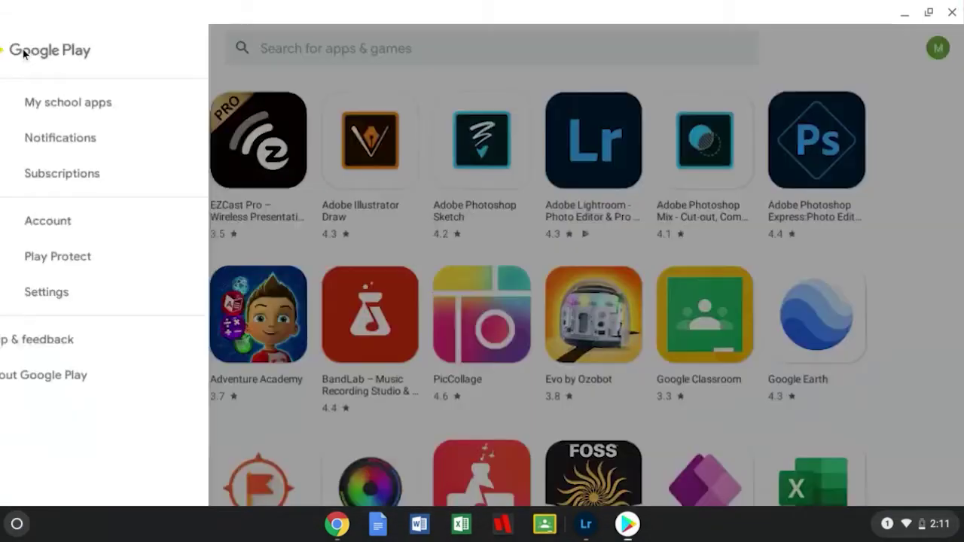
left_click(100, 106)
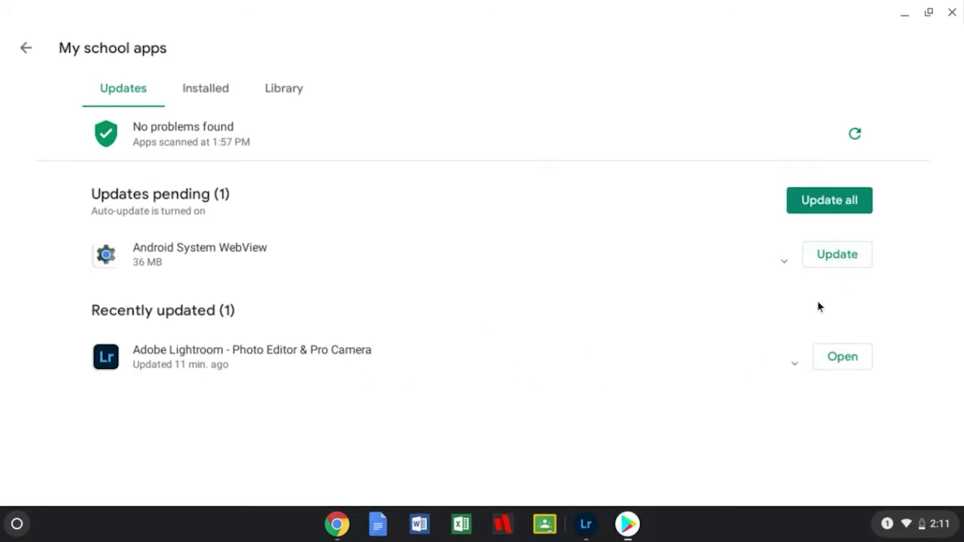
left_click(904, 13)
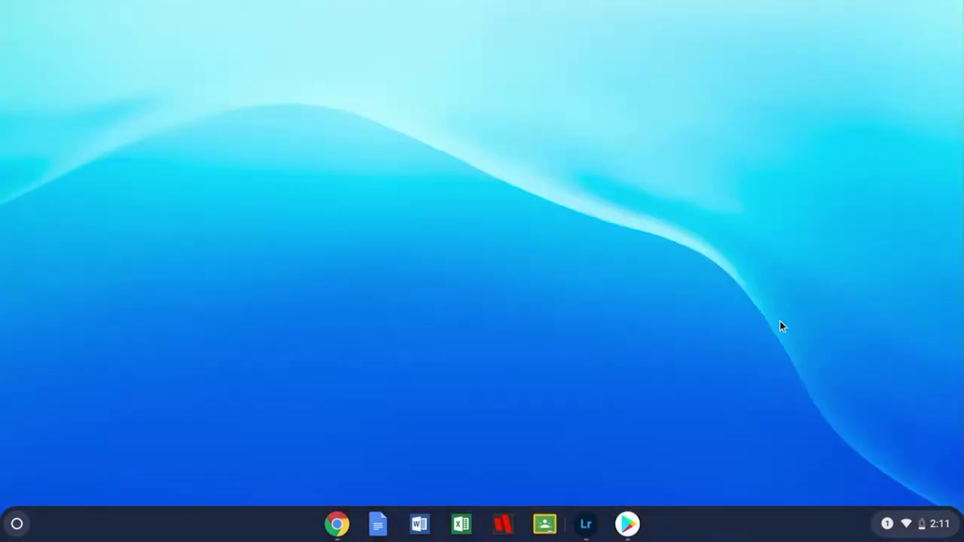
- Switch to Adobe Lightroom, view the Library, and look over the recommended tutorials in the Learn section
left_click(590, 530)
left_click(296, 489)
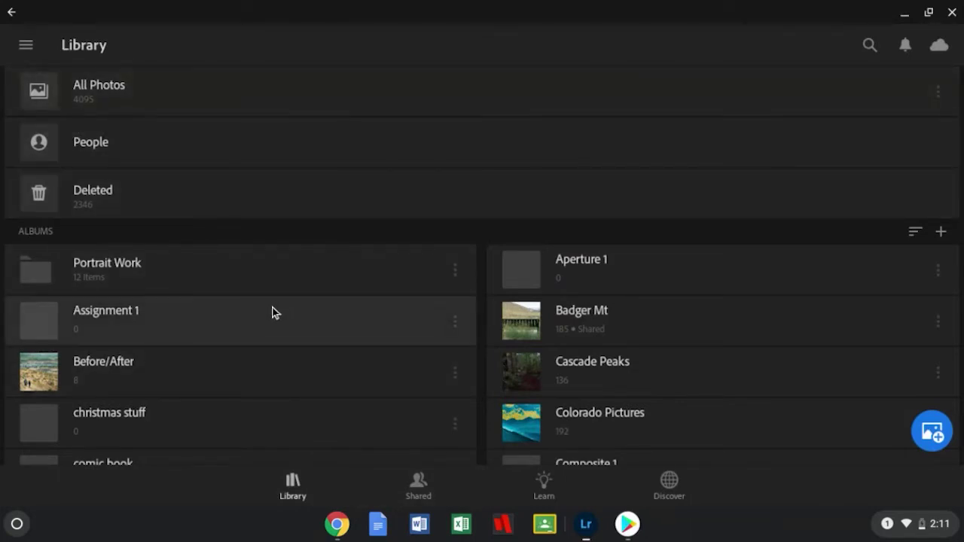
left_click(544, 488)
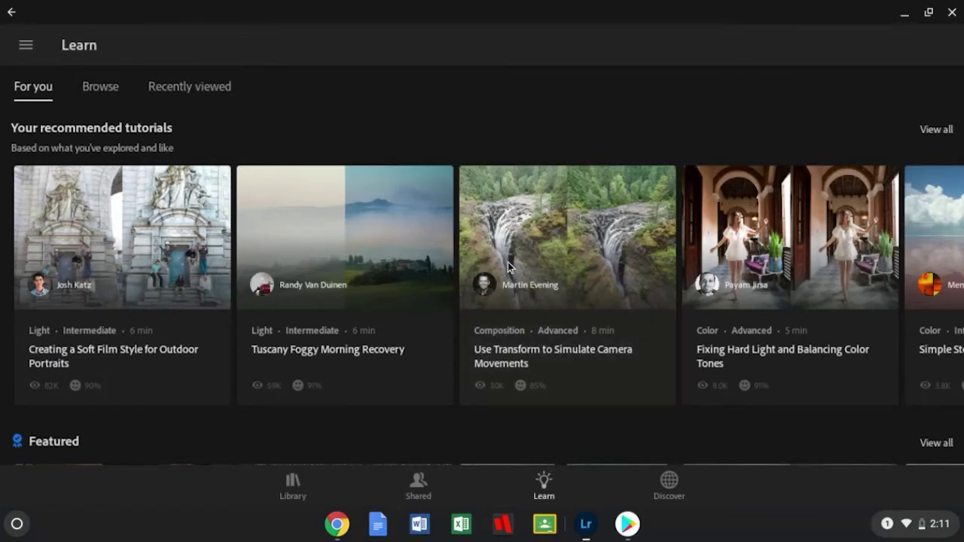
scroll(501, 264, "down", 3)
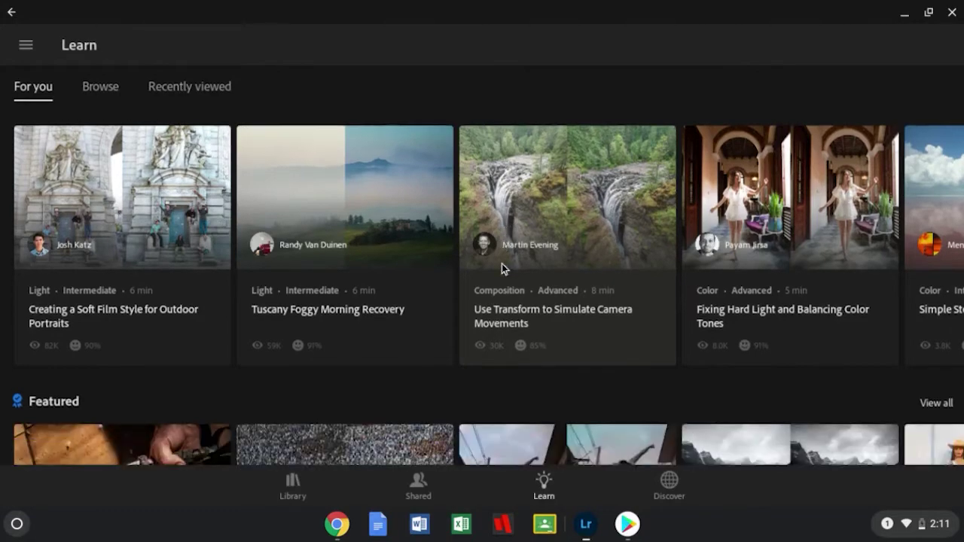
scroll(460, 247, "up", 3)
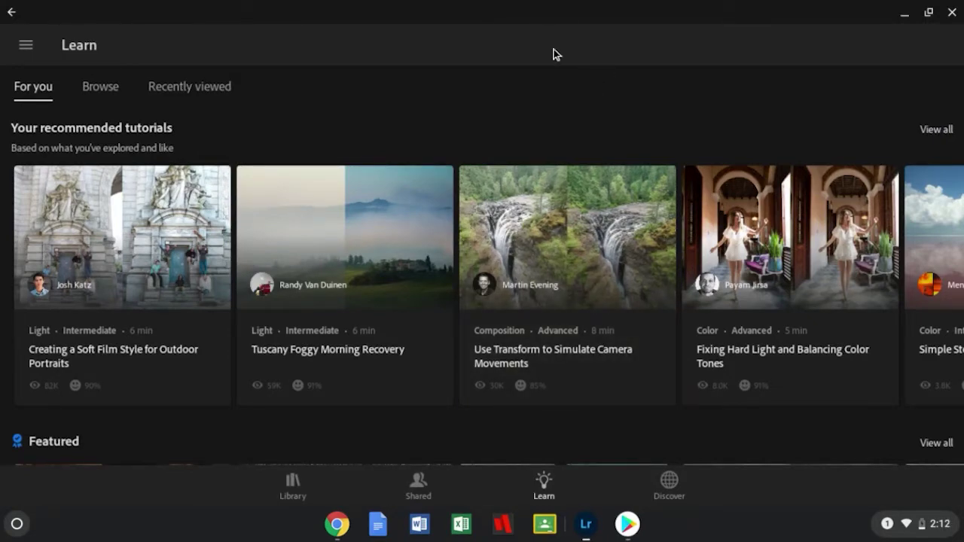
- Browse the Beginner tutorials and start the "Great Light is Key!" tutorial
left_click(98, 90)
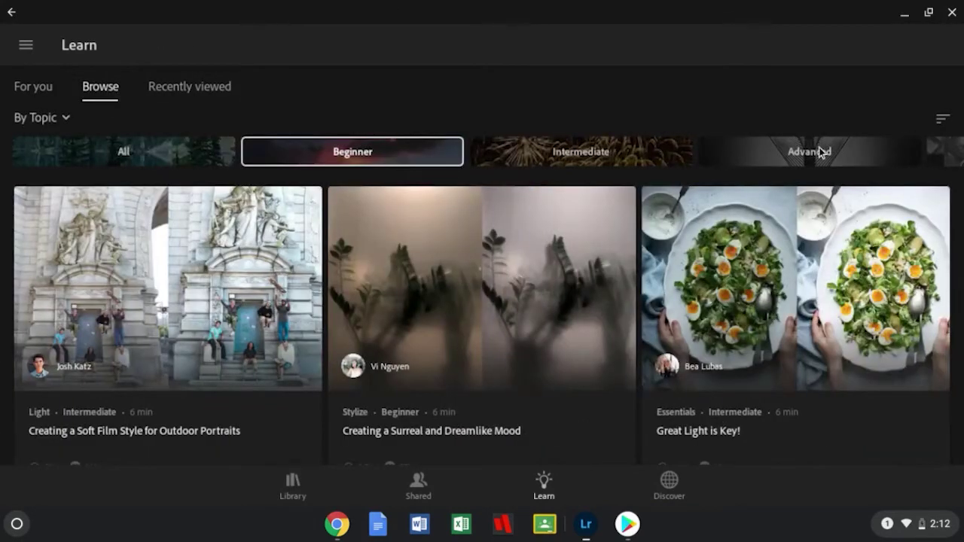
left_click(330, 163)
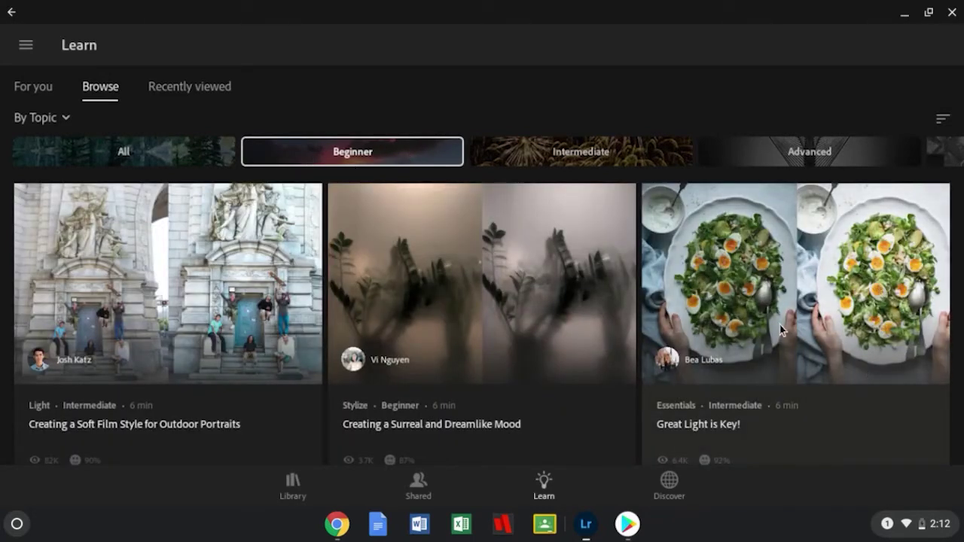
left_click(843, 290)
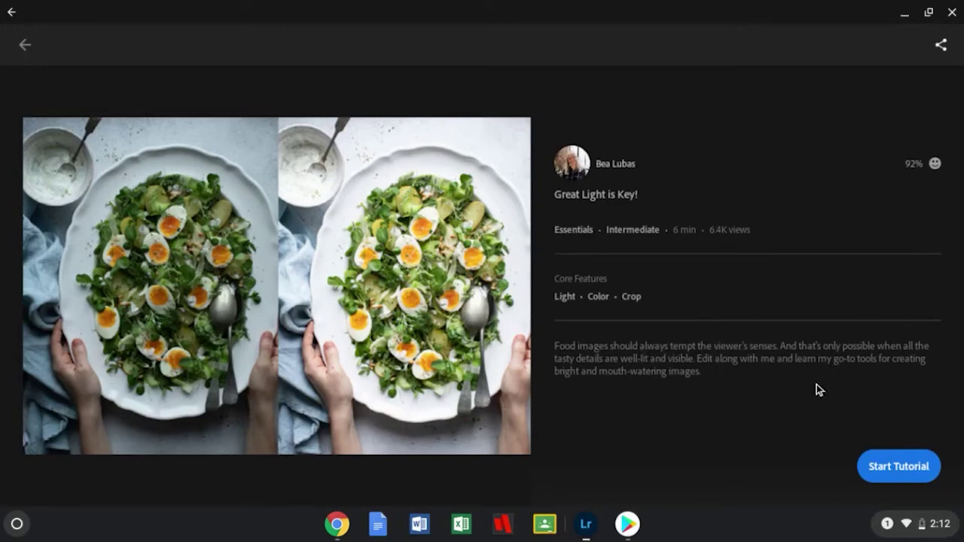
left_click(895, 465)
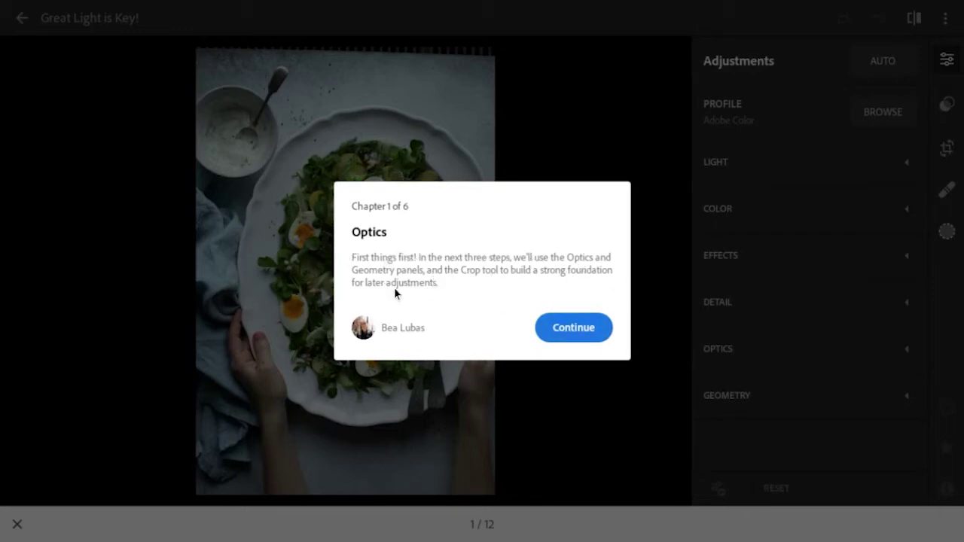
- Continue into the Optics chapter and enable Lens Correction for the salad photo
left_click(591, 333)
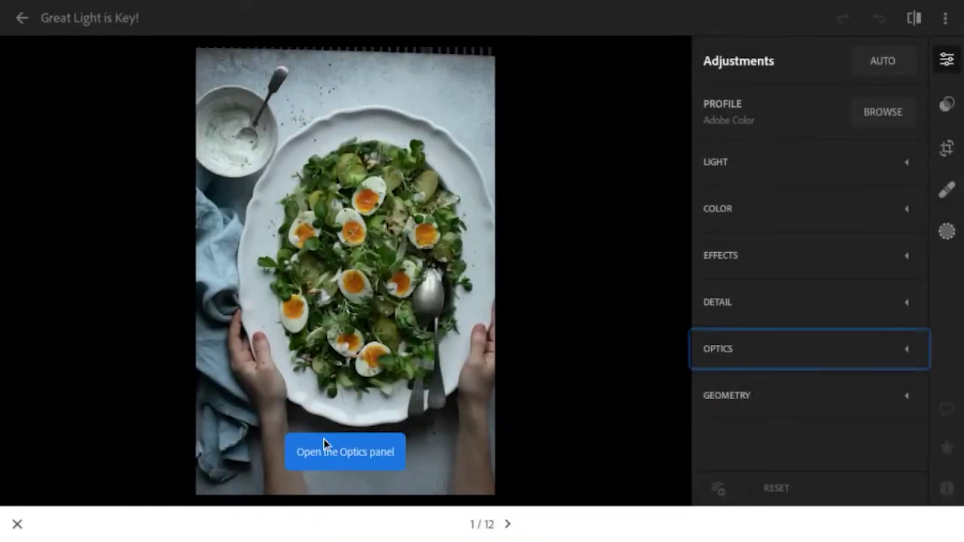
left_click(719, 353)
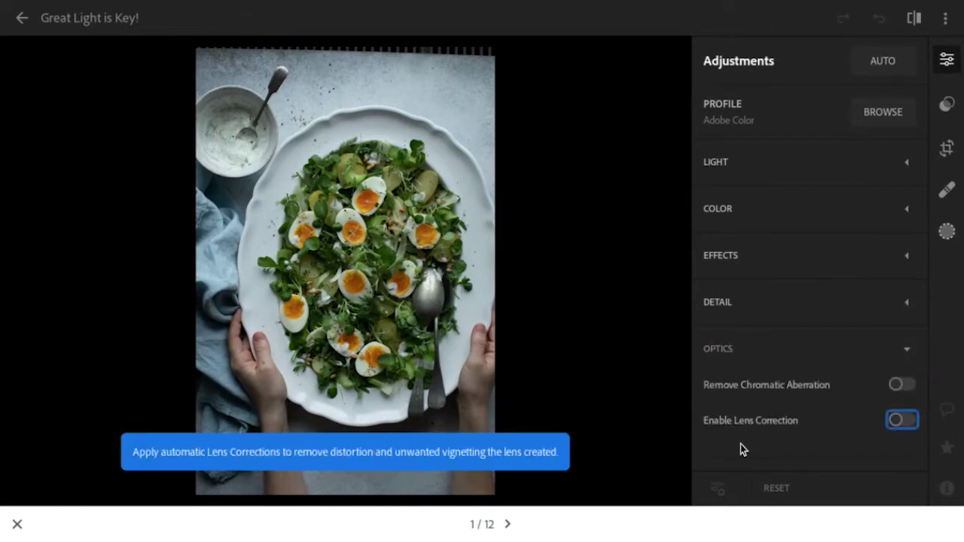
left_click(902, 420)
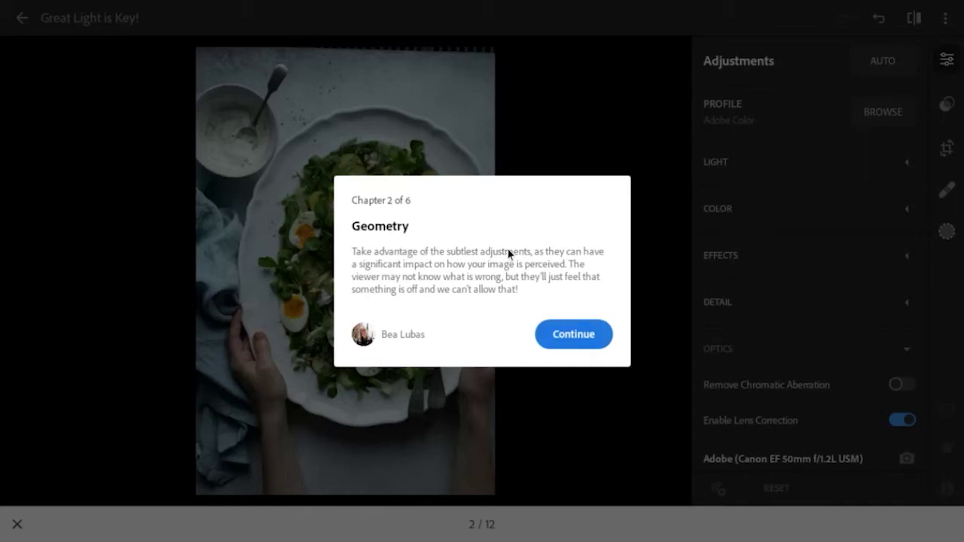
- Continue to the Geometry chapter and set the photo's Horizontal correction to -3
left_click(565, 333)
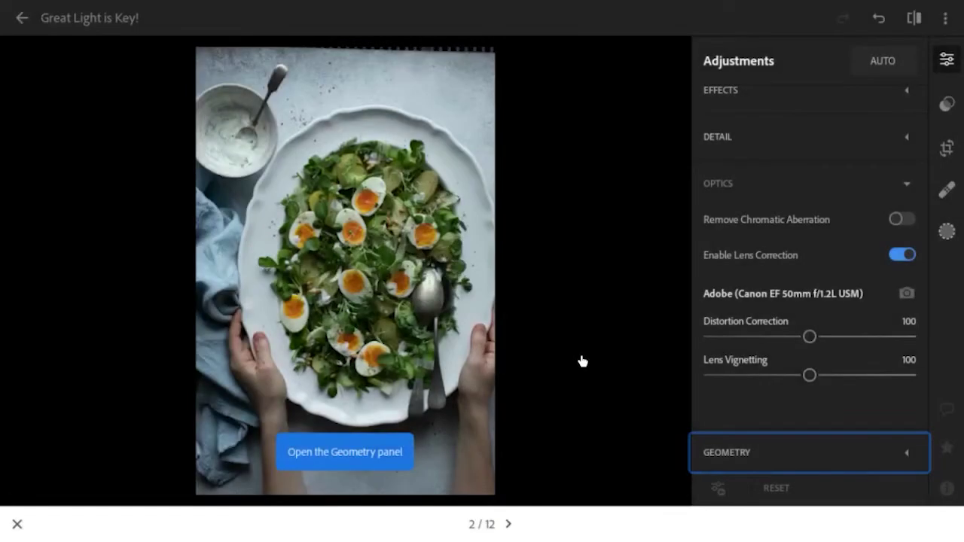
left_click(765, 447)
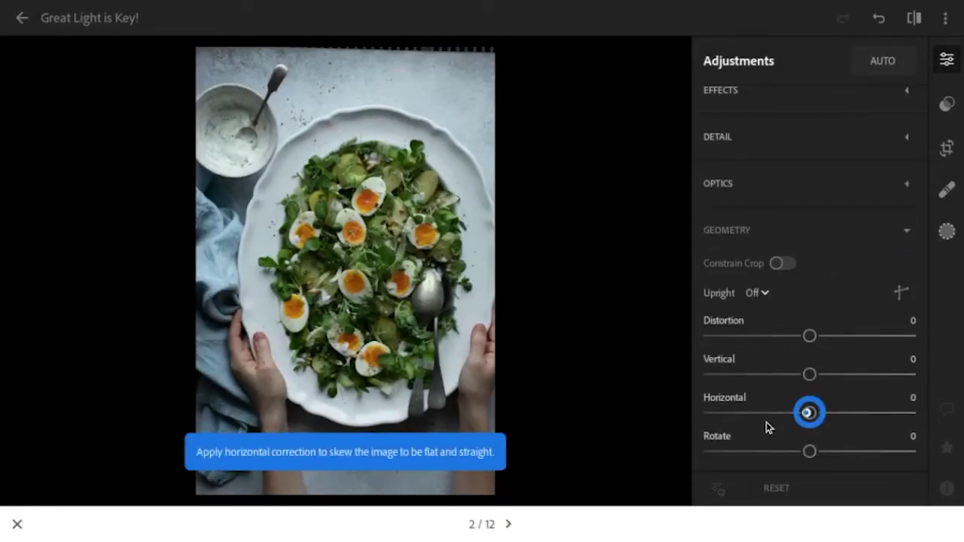
left_click(808, 413)
mouse_move(808, 418)
left_mouse_down()
mouse_move(759, 411)
mouse_move(854, 415)
mouse_move(773, 418)
mouse_move(822, 424)
mouse_move(798, 418)
left_mouse_up()
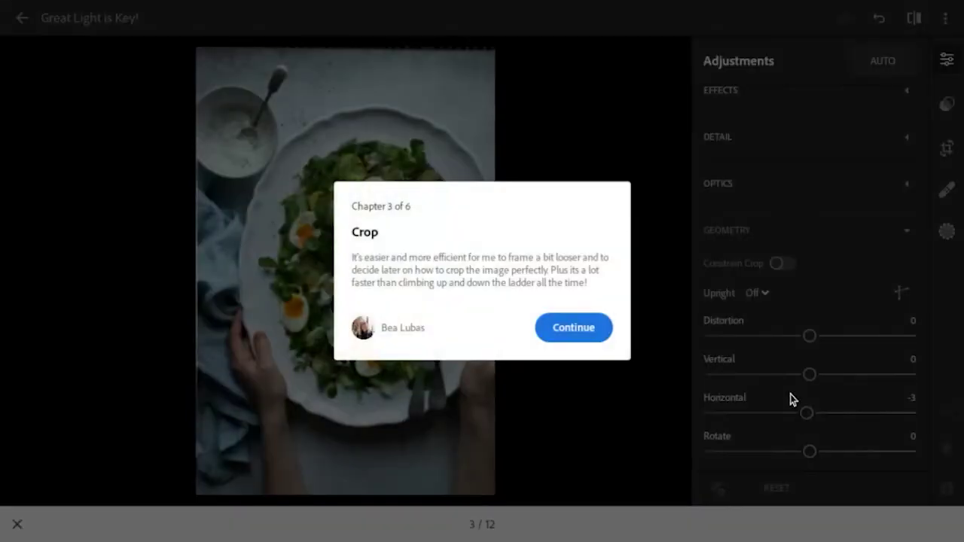
- Crop the salad photo slightly to remove the areas on the sides of the frame, and finalize the crop
left_click(577, 328)
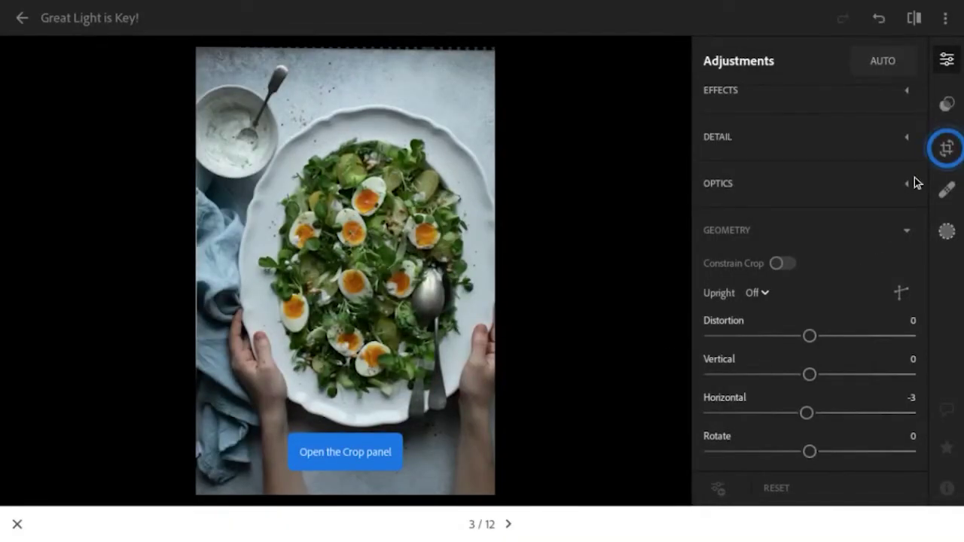
left_click(950, 150)
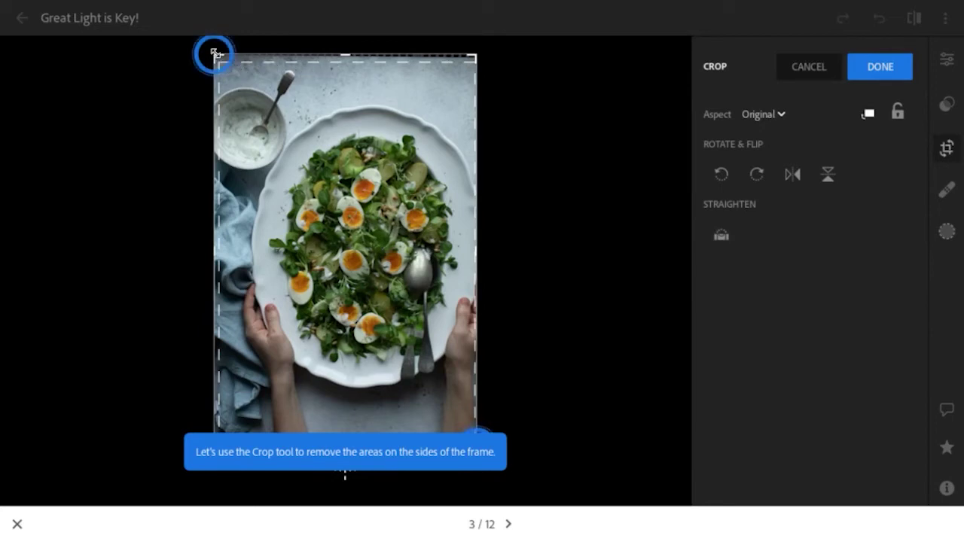
left_click_drag(215, 54, 217, 54)
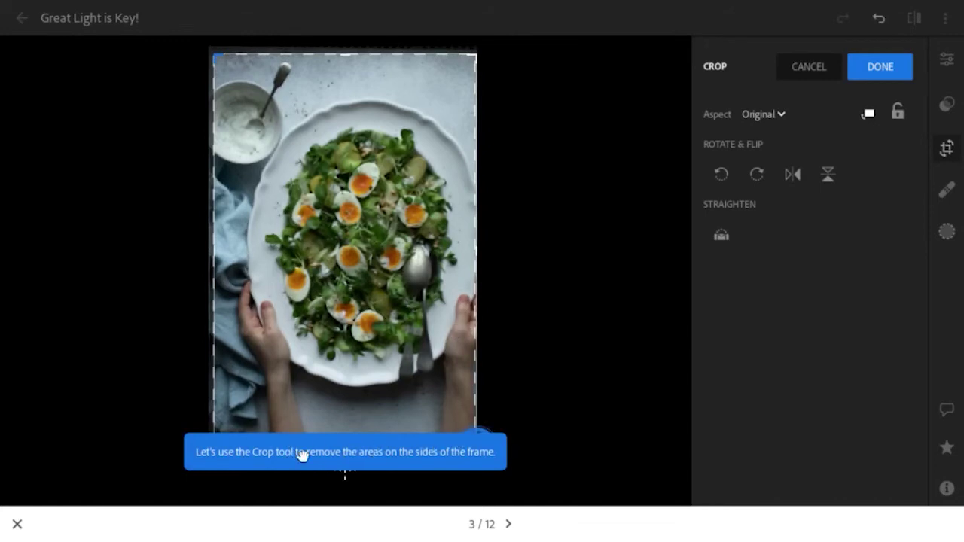
left_click_drag(389, 462, 389, 458)
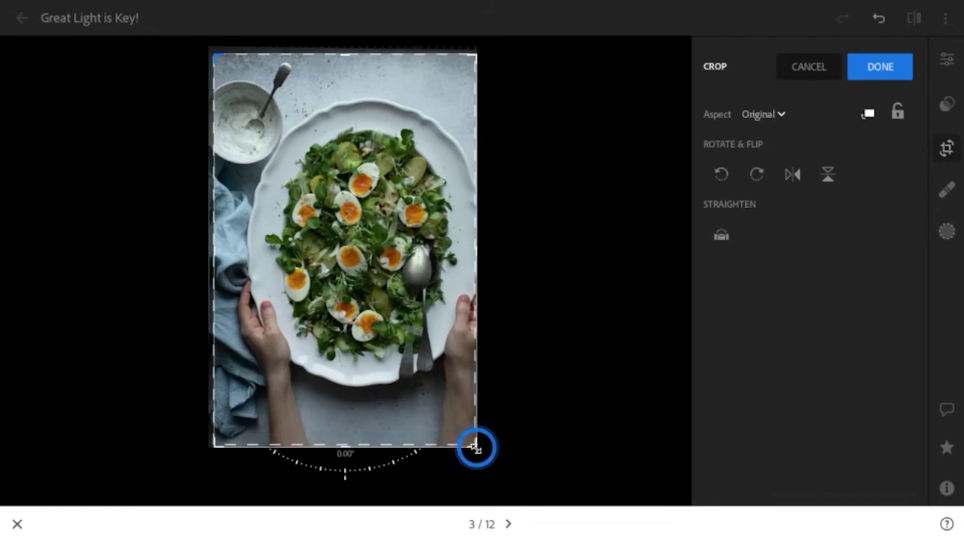
left_click_drag(475, 448, 469, 445)
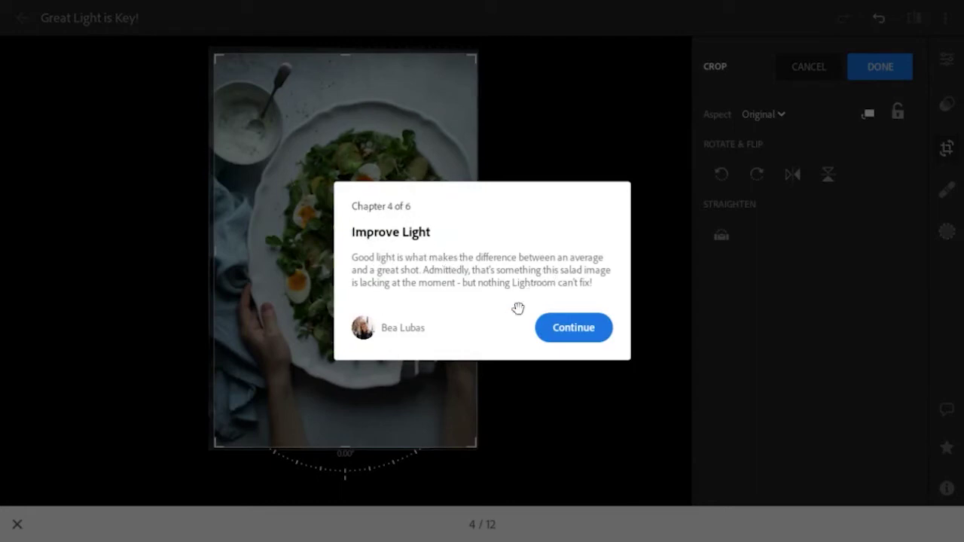
left_click(572, 333)
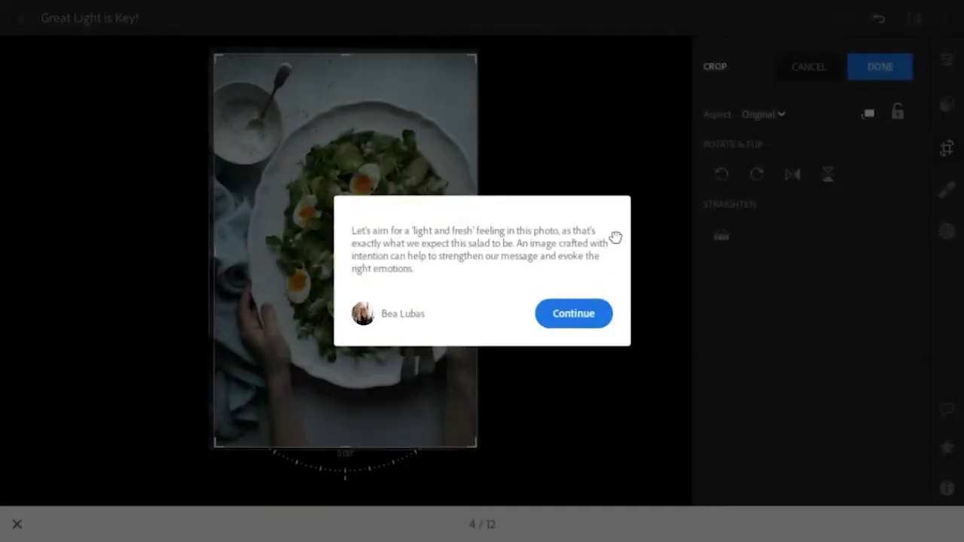
left_click(555, 313)
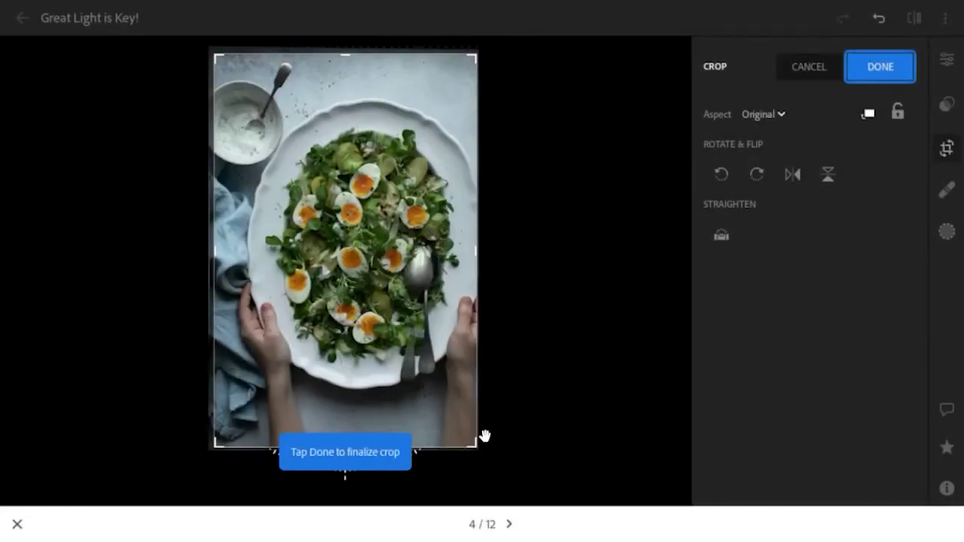
left_click(881, 72)
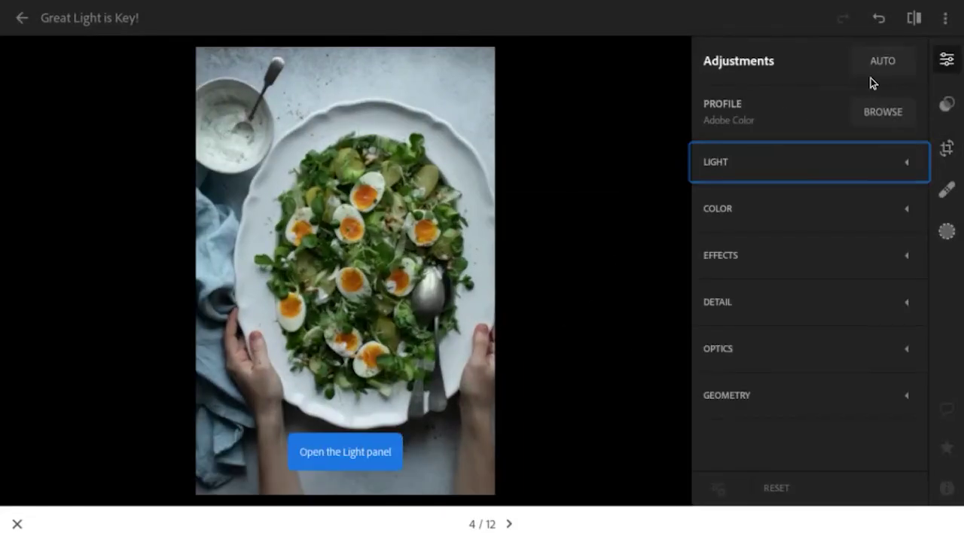
- Adjust the photo's light: Exposure 1.20EV, Whites 12, Highlights 8 and Shadows 10
left_click(838, 171)
left_click_drag(809, 201, 830, 207)
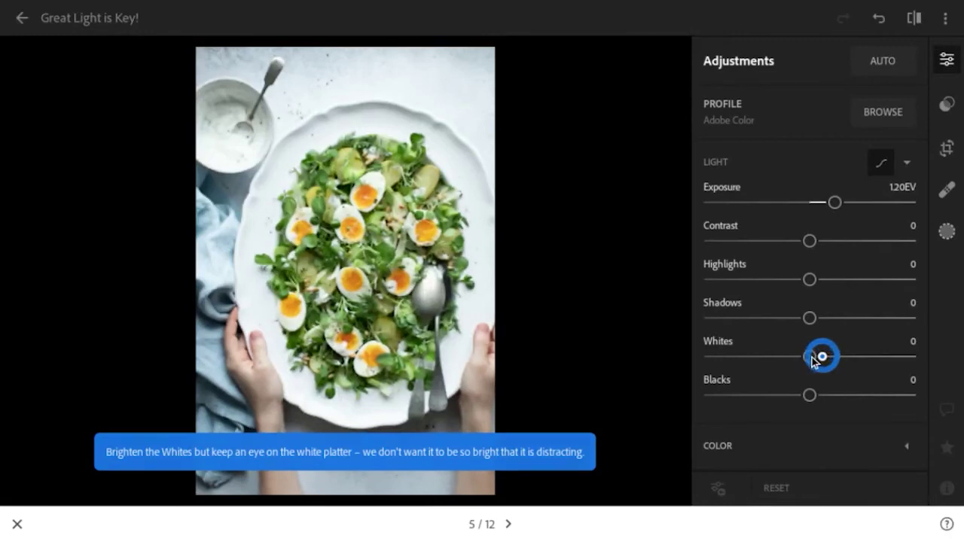
left_click_drag(820, 357, 824, 358)
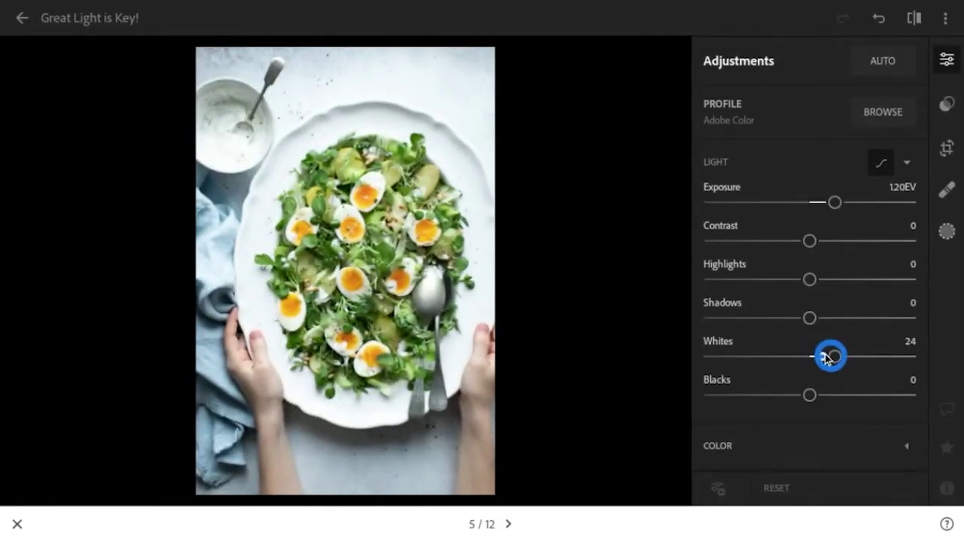
left_click_drag(832, 356, 821, 357)
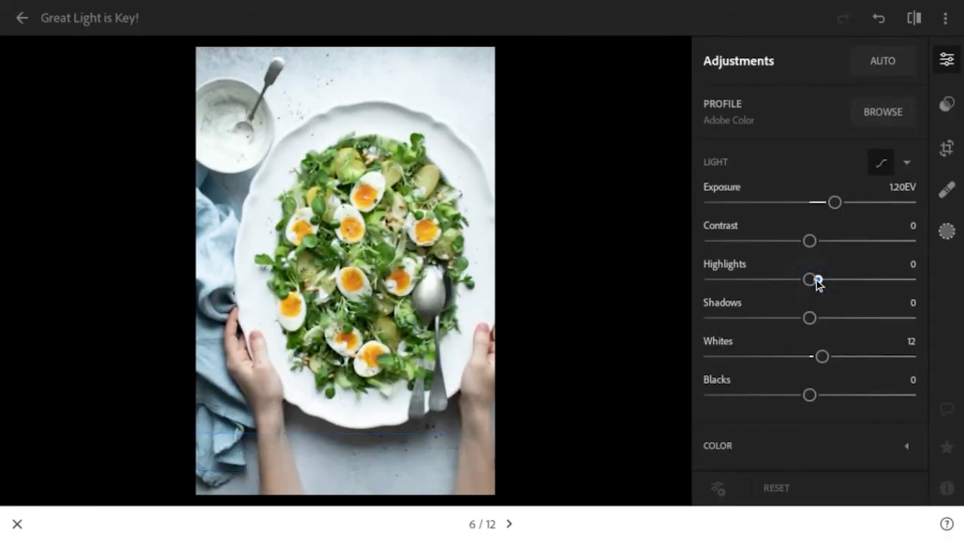
left_click_drag(818, 279, 819, 280)
left_click_drag(820, 319, 822, 321)
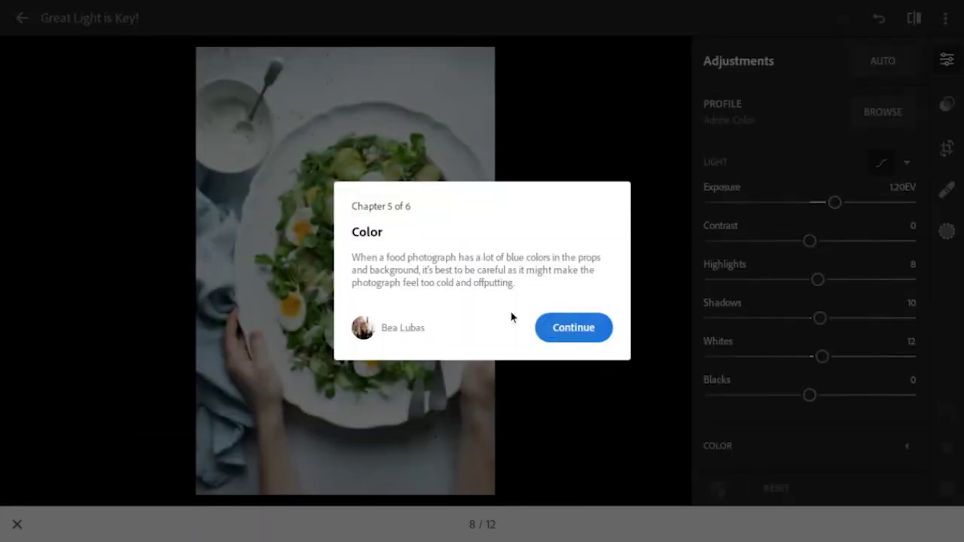
- Continue to the Color chapter and make the photo slightly warmer by raising its white balance Temp
left_click(565, 323)
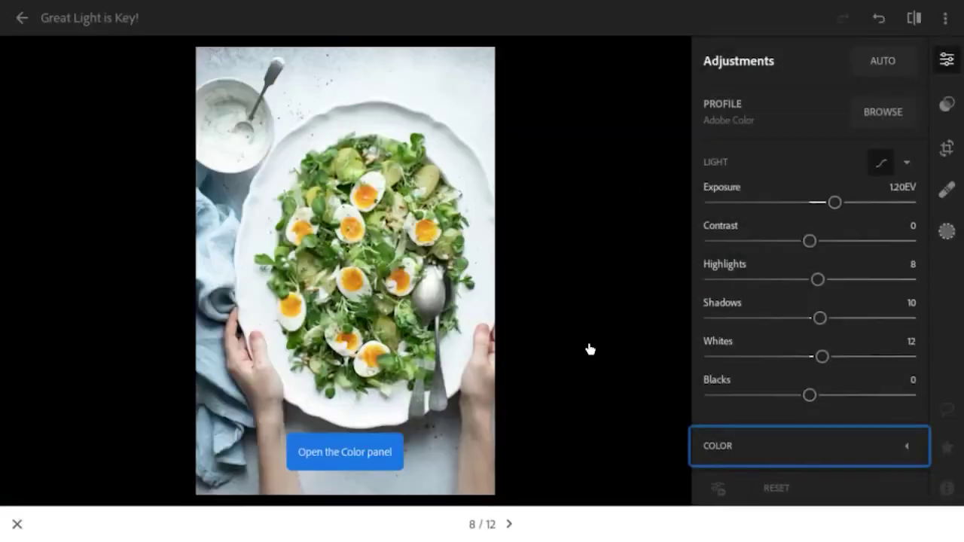
left_click(742, 449)
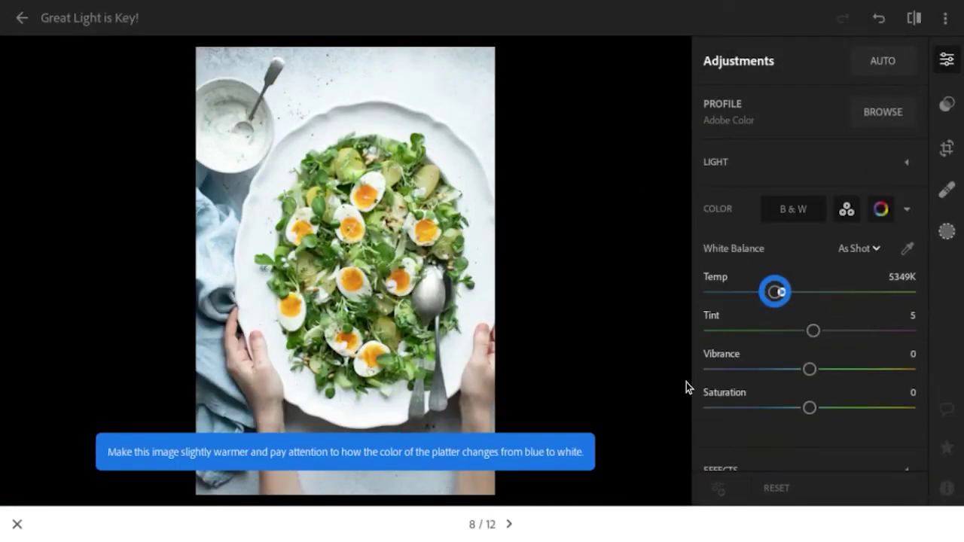
left_click(779, 294)
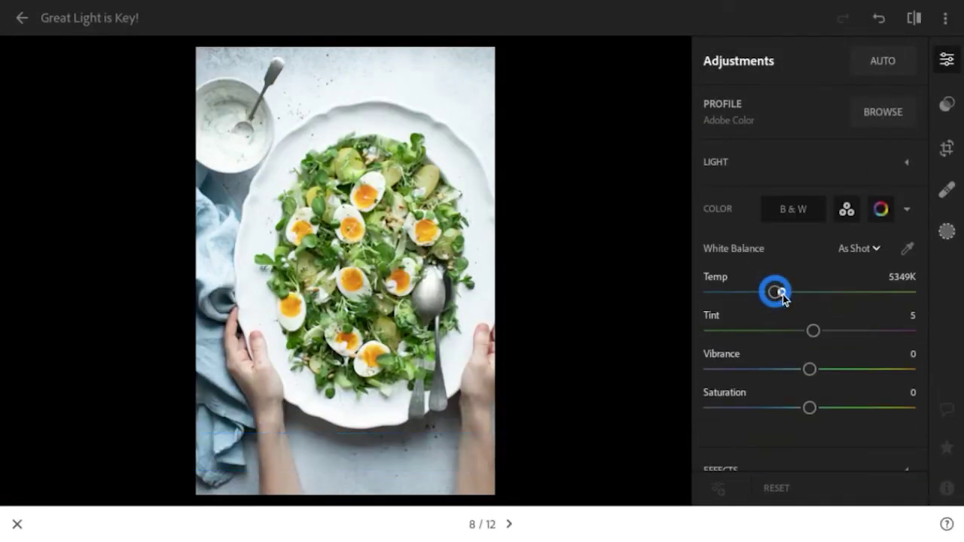
left_click_drag(778, 298, 788, 296)
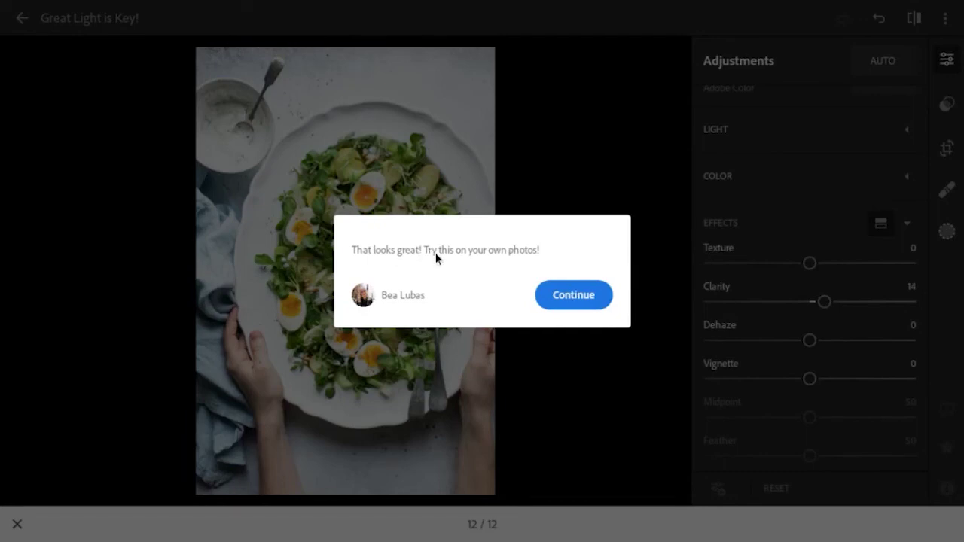
- Finish the tutorial and take a screenshot of the congratulations screen
left_click(570, 303)
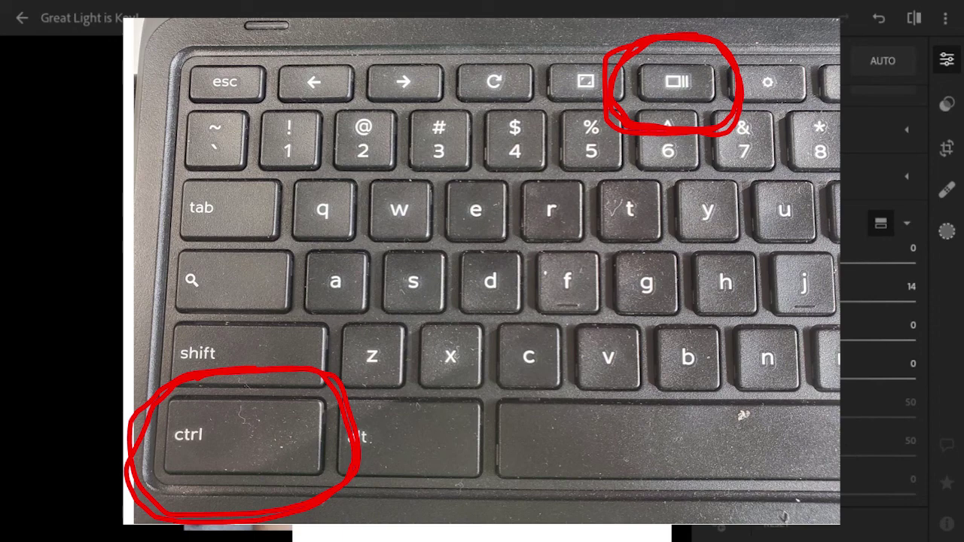
key("ctrl+F5")
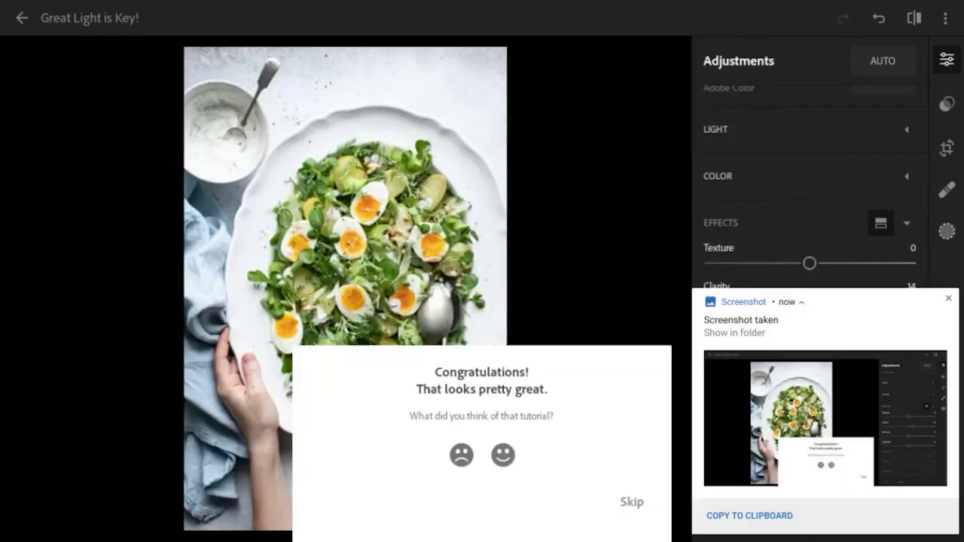